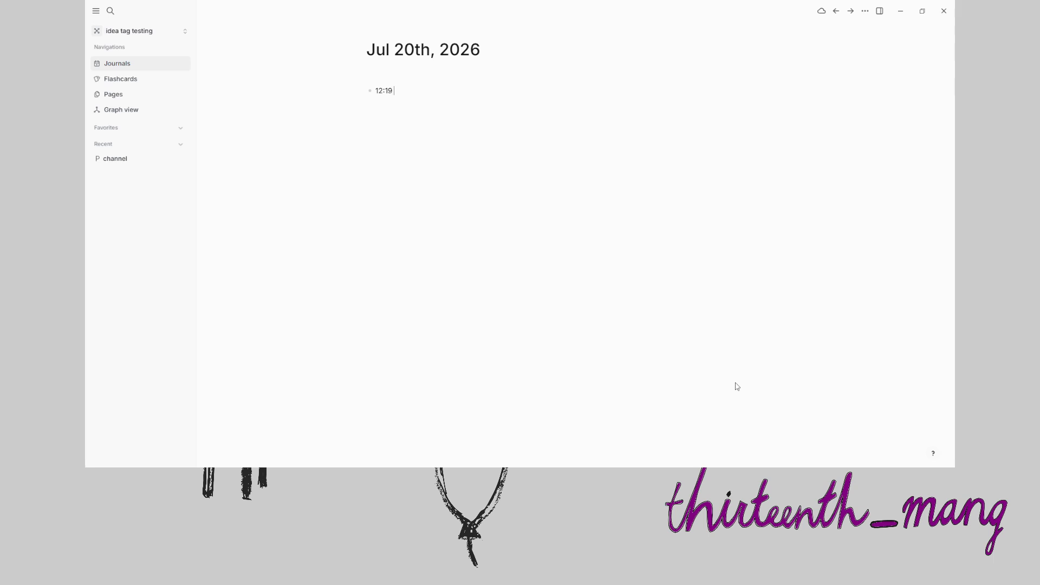
Step: Complete the 12:19 journal block with the text "cool new idea" and tag it with idea
text(cool new idea #idea)
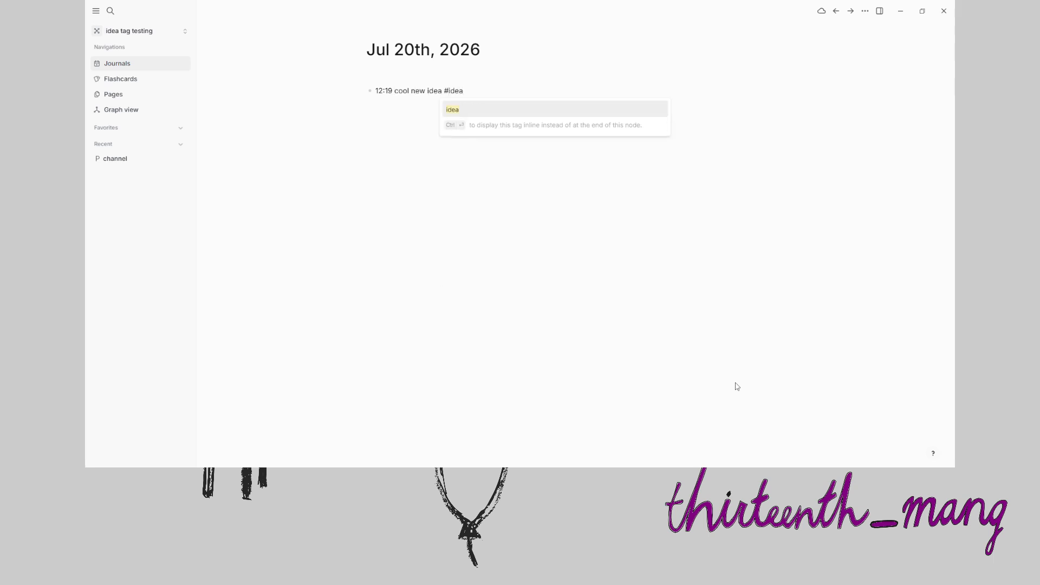
key(Return)
Step: Examine the idea tag's inherited properties on its page, especially the channel property, and return to the journal
click(782, 91)
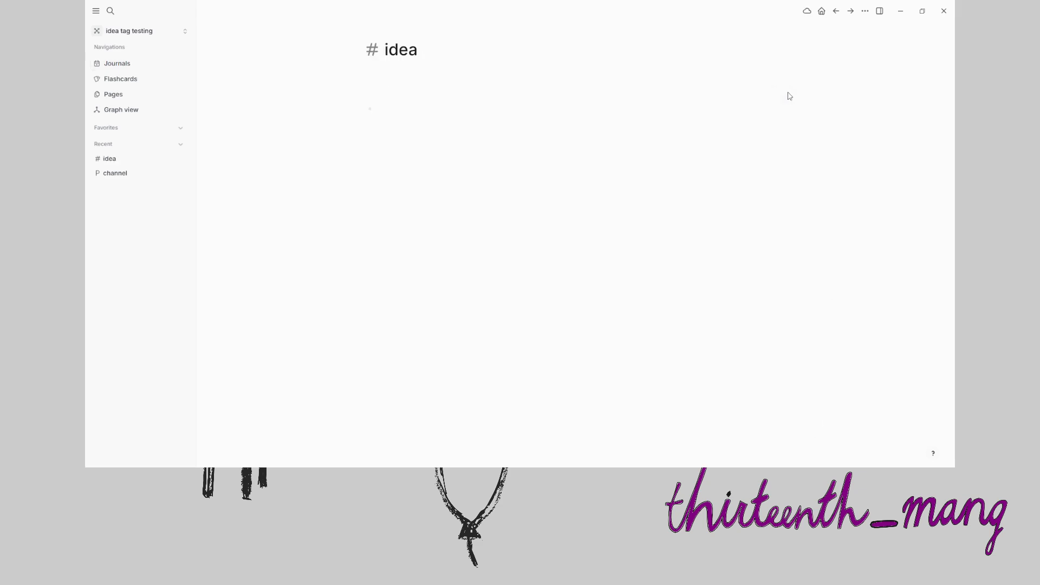
click(368, 51)
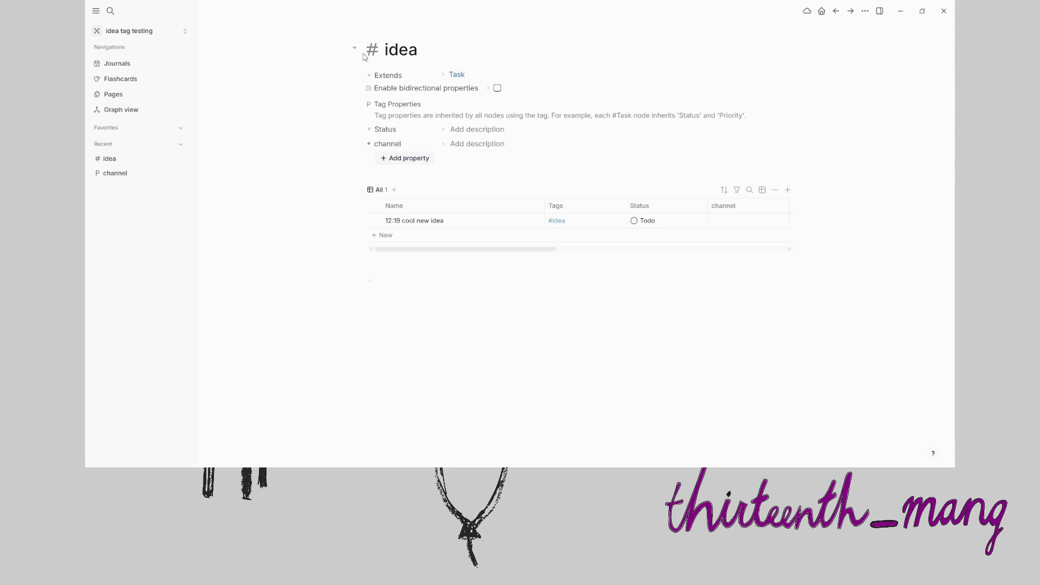
click(388, 147)
click(387, 149)
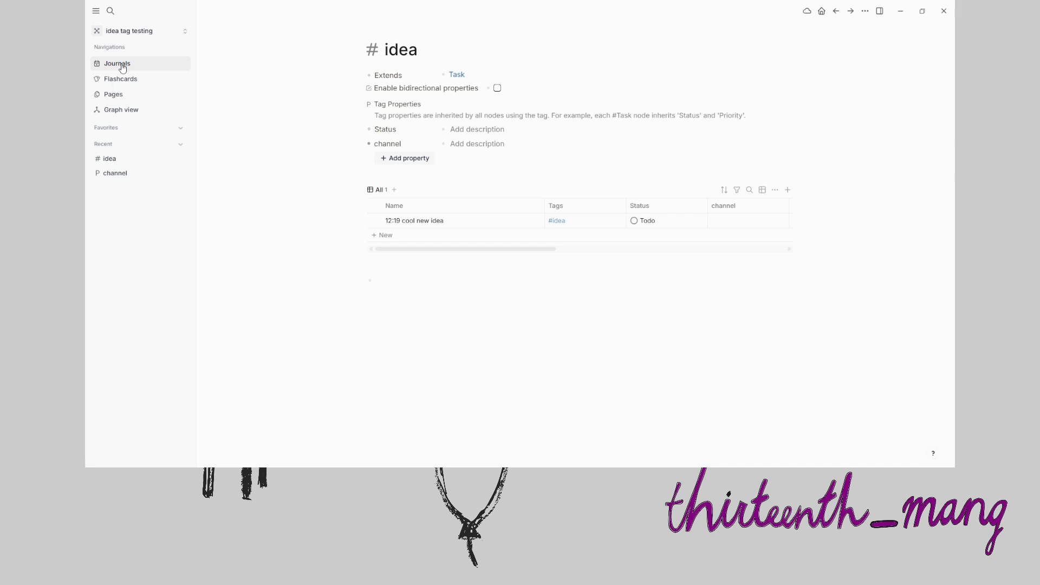
click(122, 66)
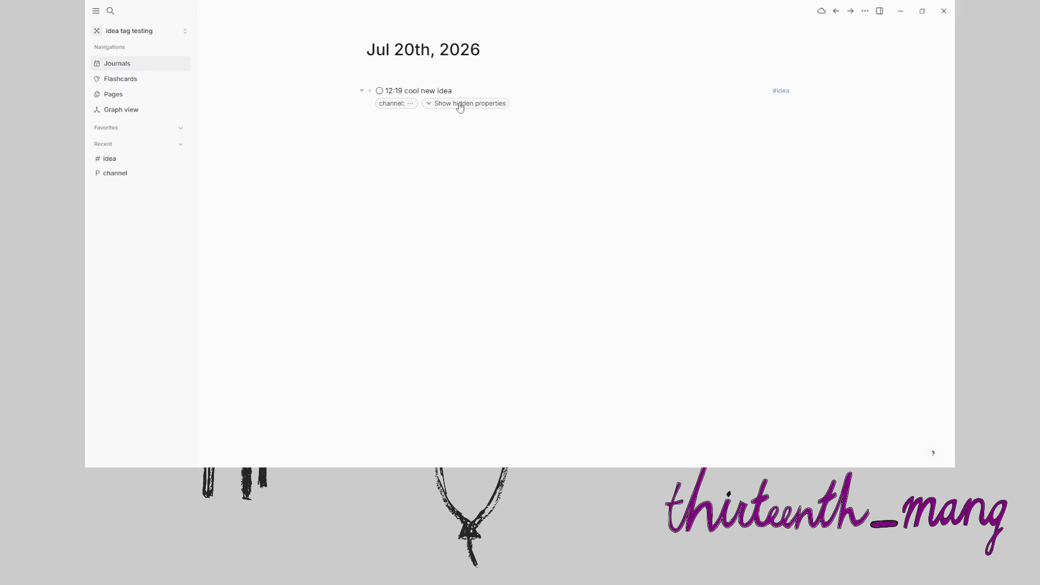
Step: Examine the cool new idea block's available channel values and the channel property's node tag setting
click(415, 108)
click(409, 108)
click(411, 108)
click(385, 106)
mouse_move(417, 168)
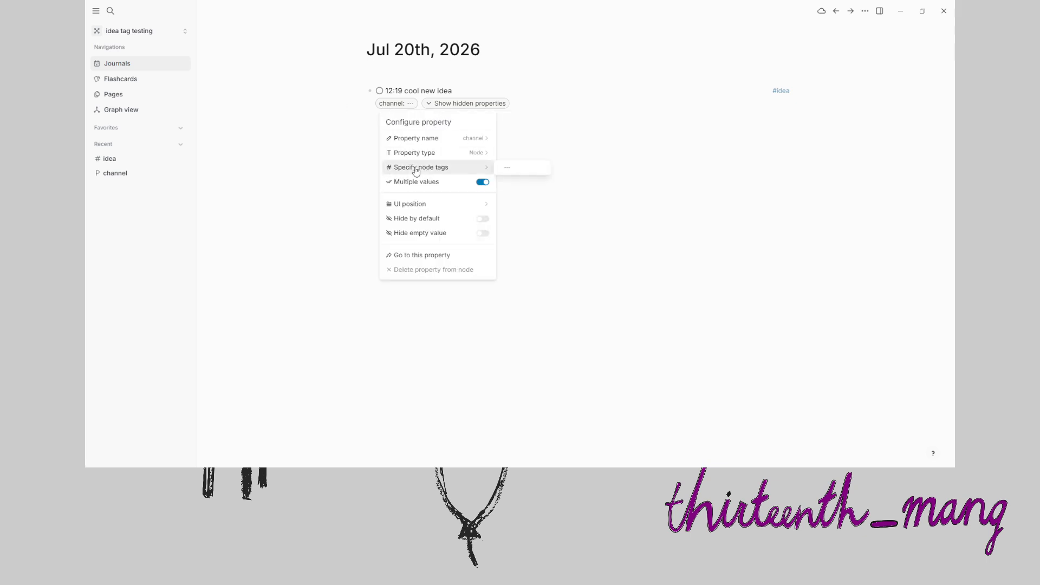
click(295, 86)
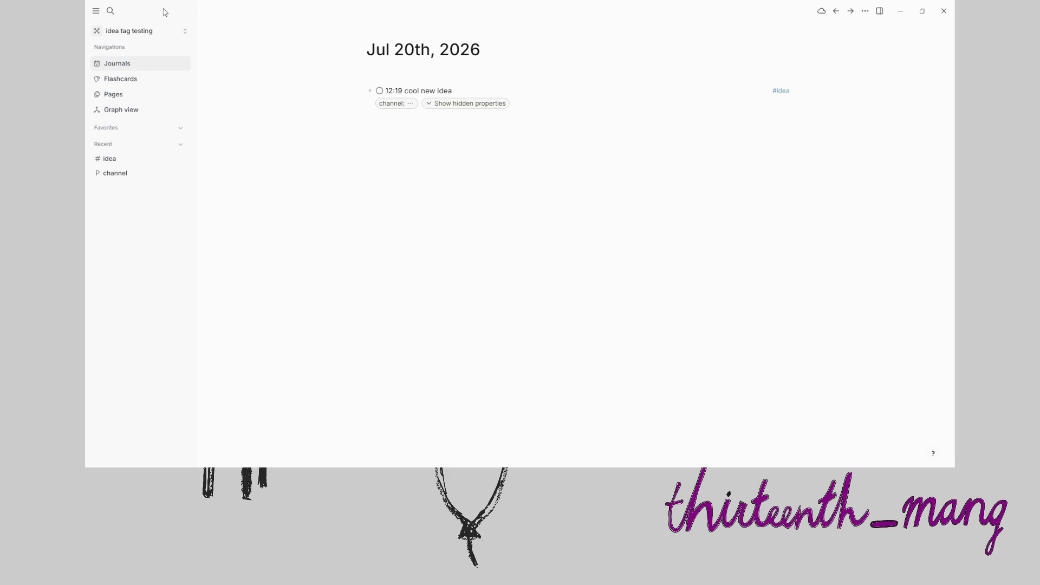
Step: Create a new tag called channel and close its preview
click(112, 13)
text(#channel)
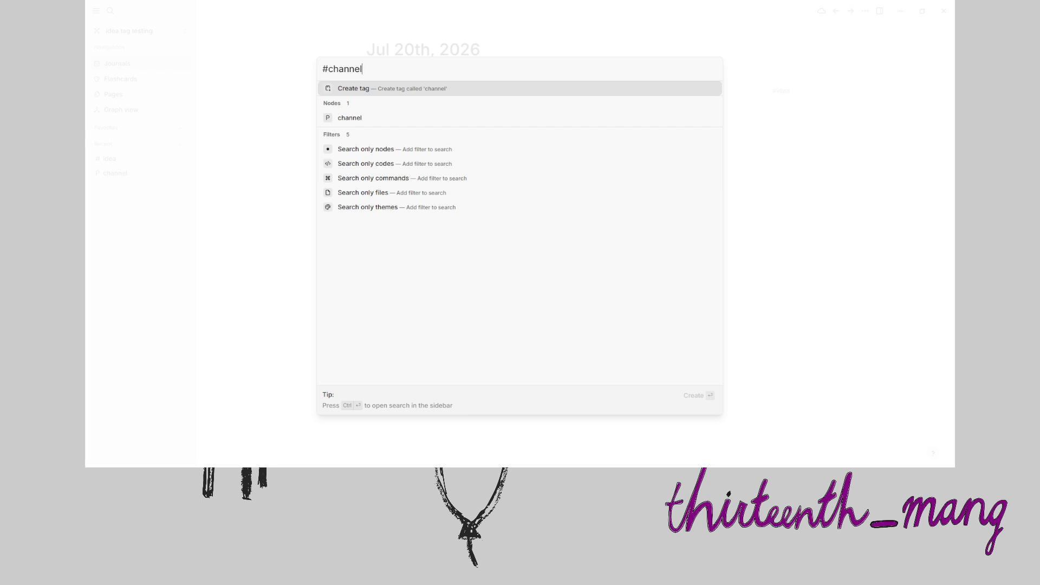
key(Return)
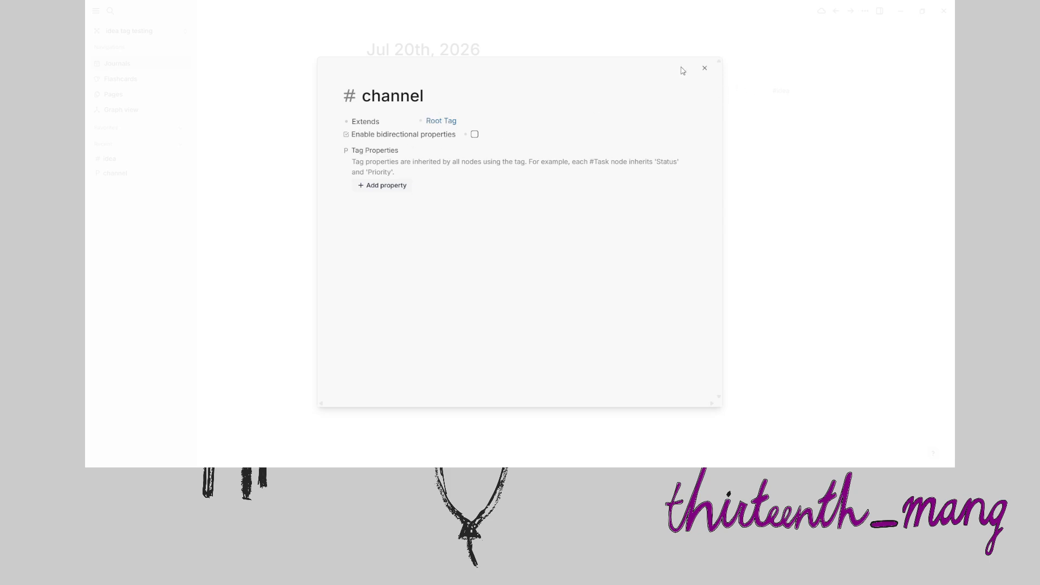
click(705, 70)
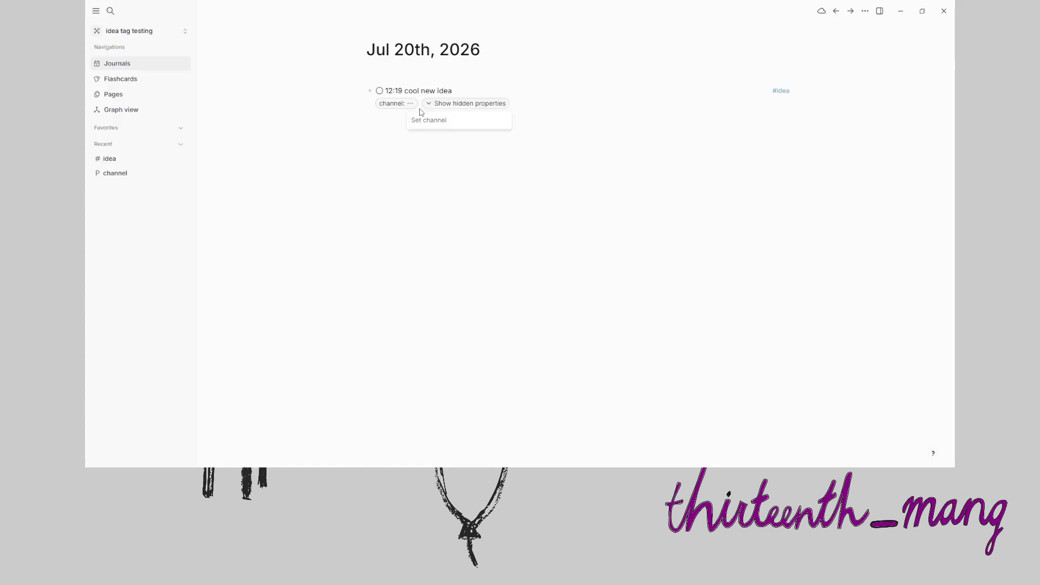
Step: Restrict the channel property's node values to nodes tagged with channel
click(390, 105)
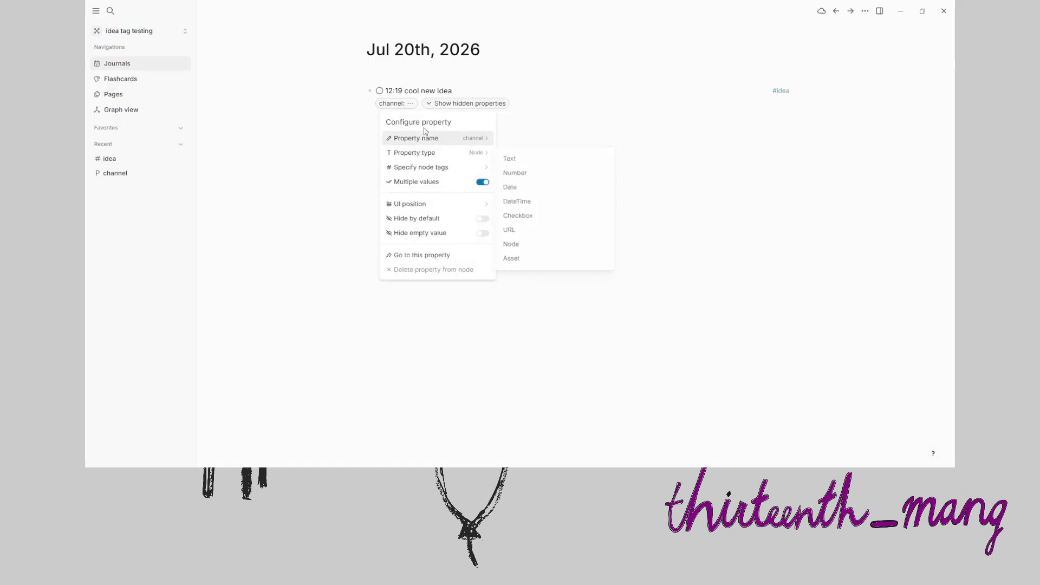
mouse_move(458, 174)
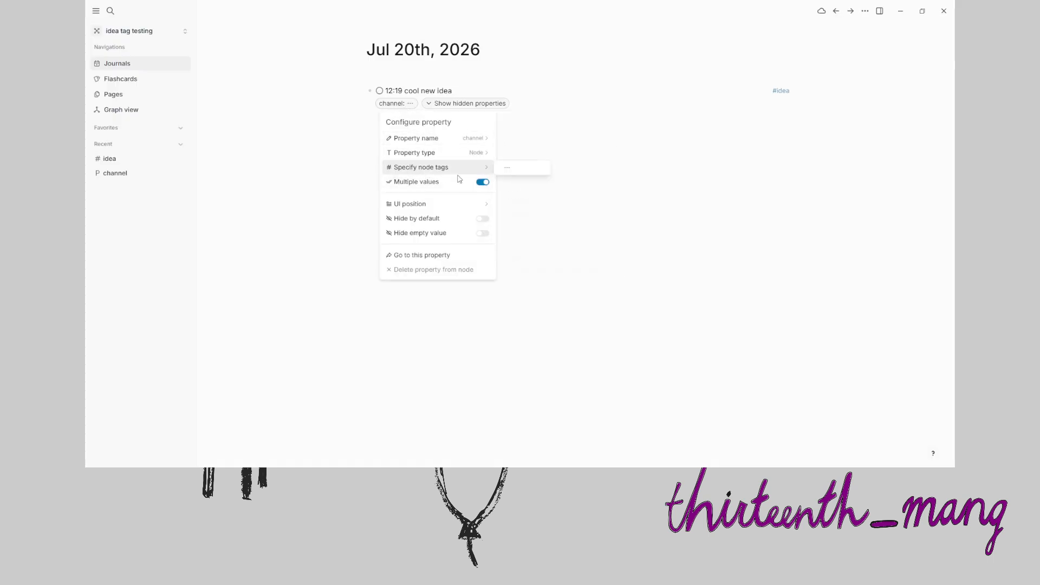
click(508, 169)
click(462, 442)
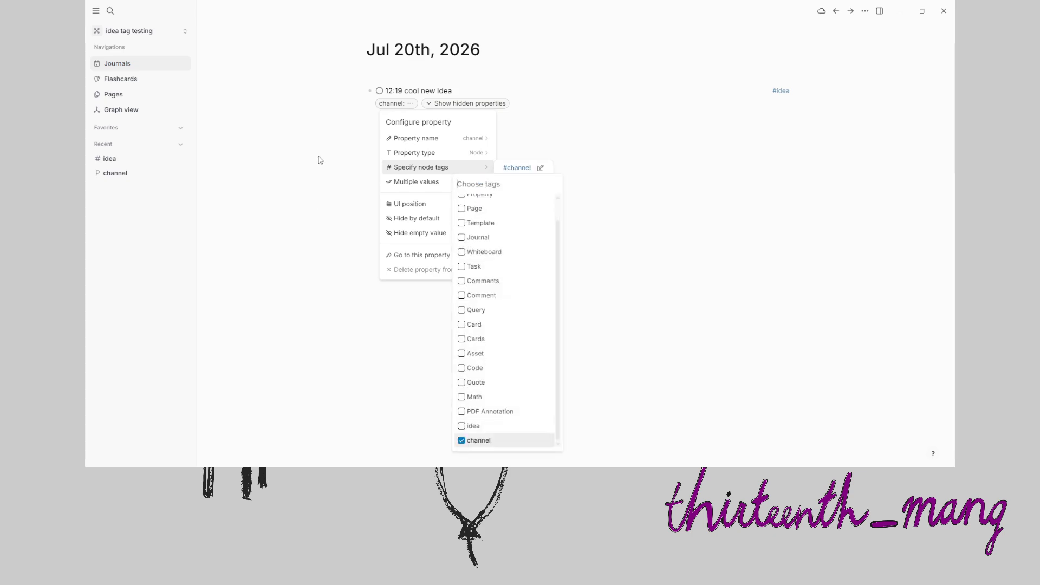
key(Escape)
key(Escape)
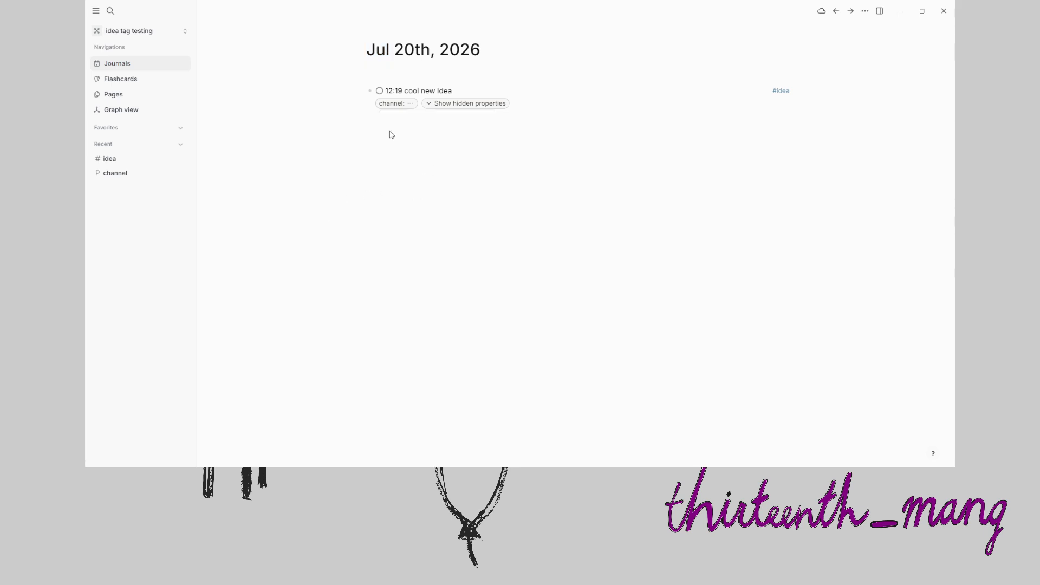
Step: Add a journal block reading "whoops, I forgot a step, let me fix it" that ends with a link to a new youtube page
click(410, 103)
click(320, 75)
click(411, 119)
text(whoops, I forgot a step, let me fix it)
text([[)
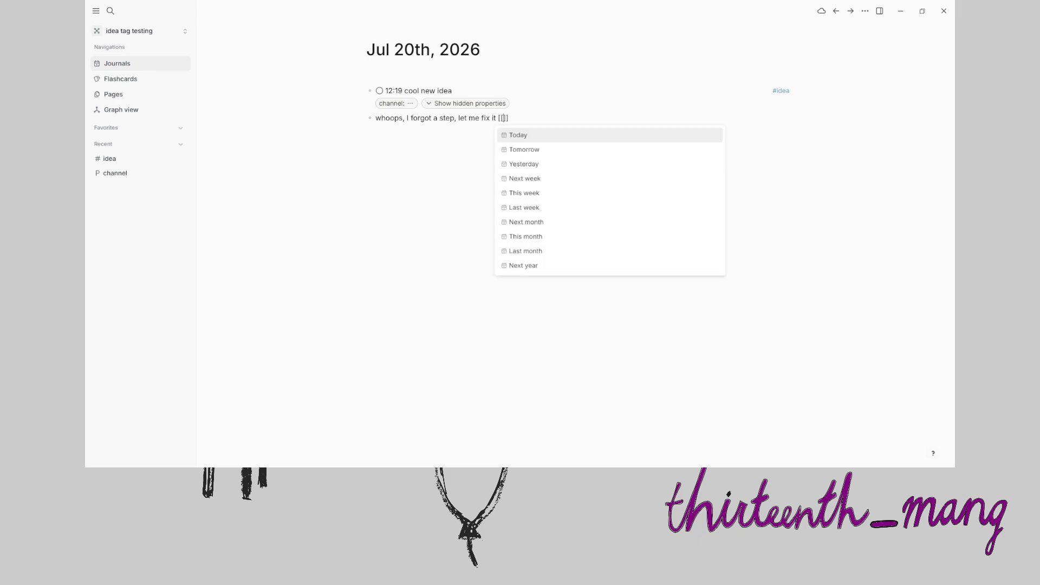
text(you)
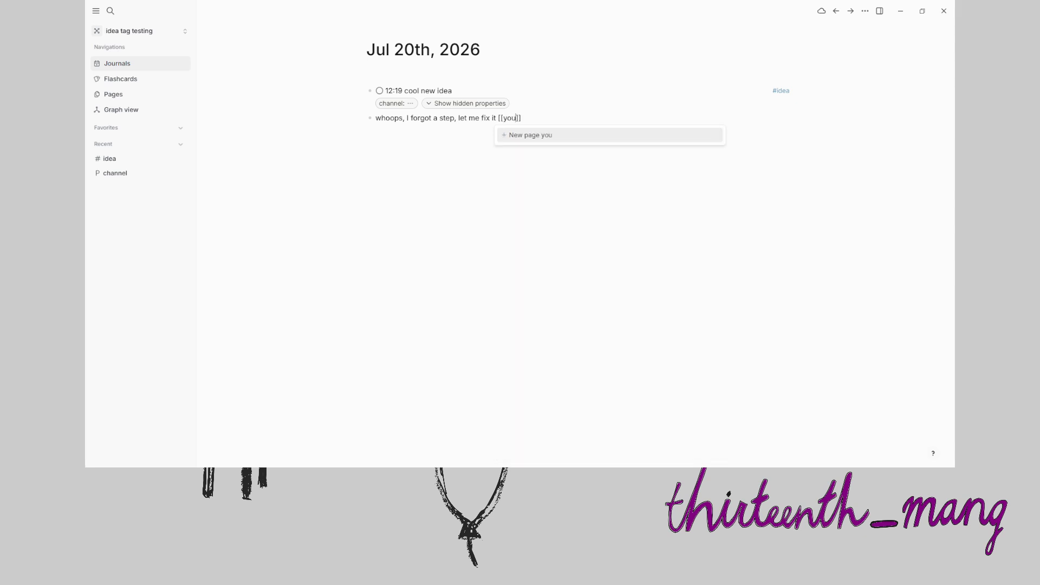
text(ti)
key(BackSpace)
text(ube)
key(Return)
key(Escape)
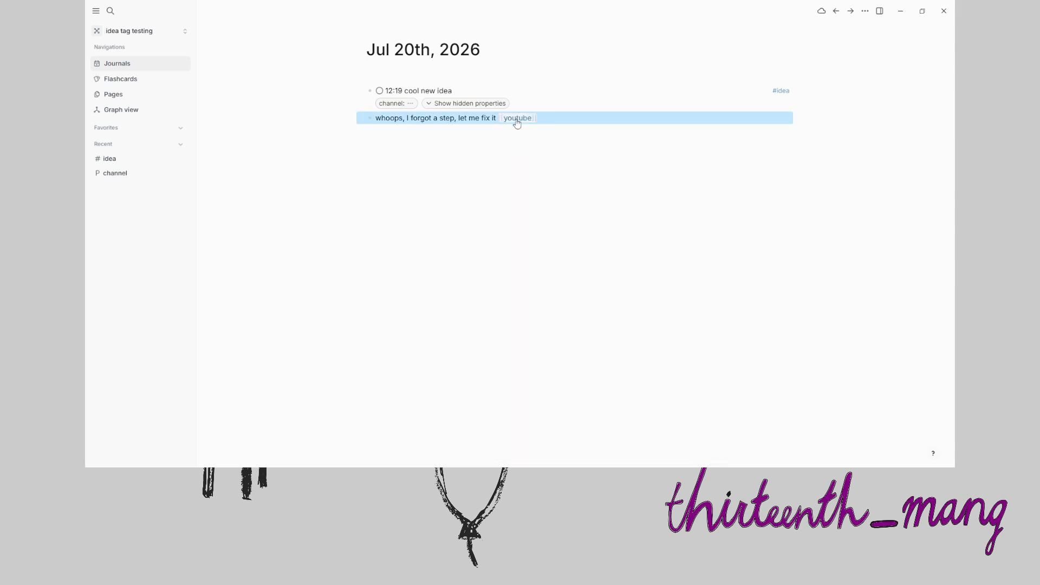
Step: Open the youtube page and tag it with the existing channel tag
click(516, 119)
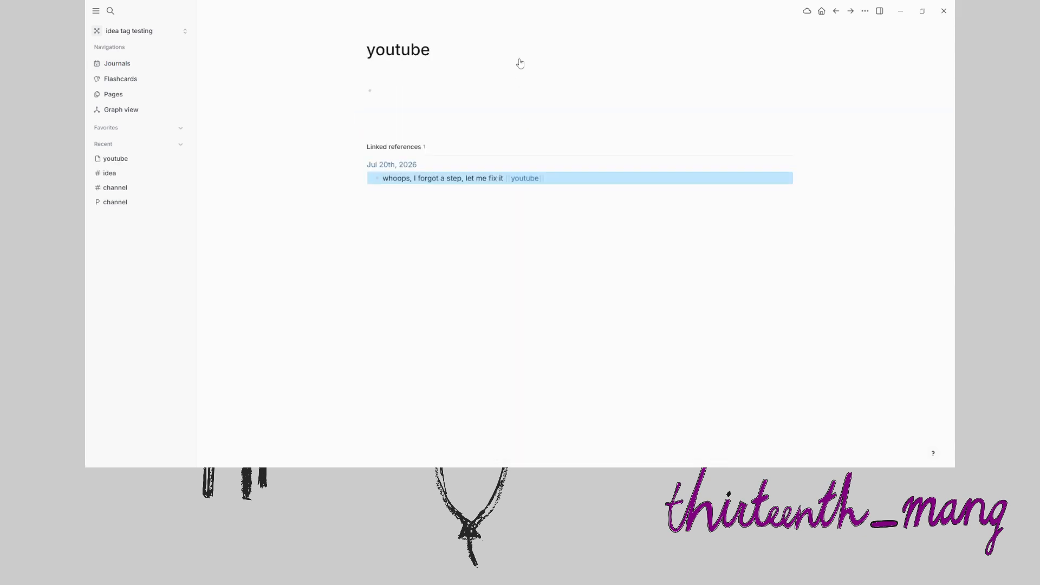
click(526, 49)
mouse_move(541, 148)
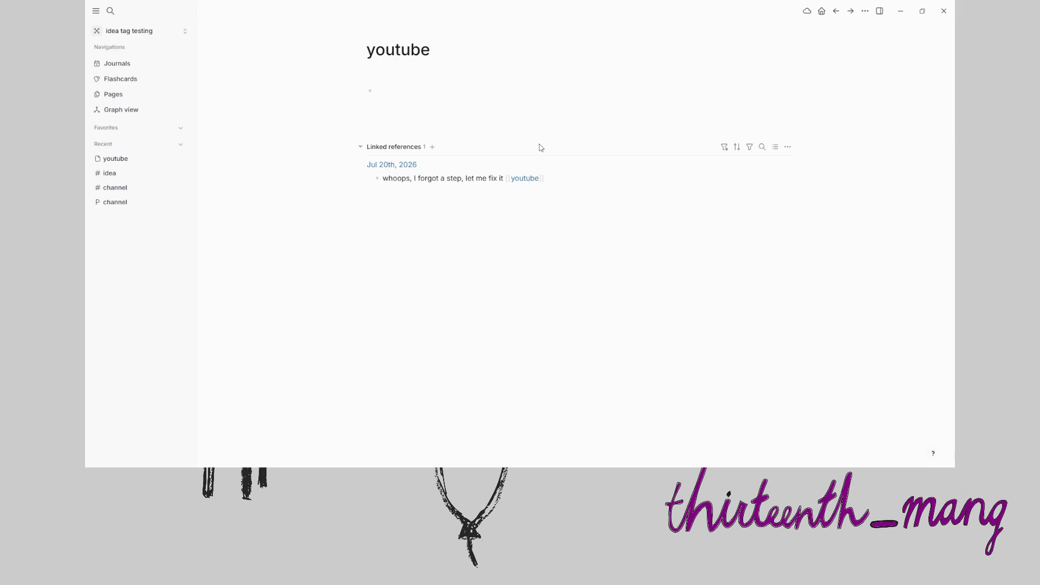
text(#channel)
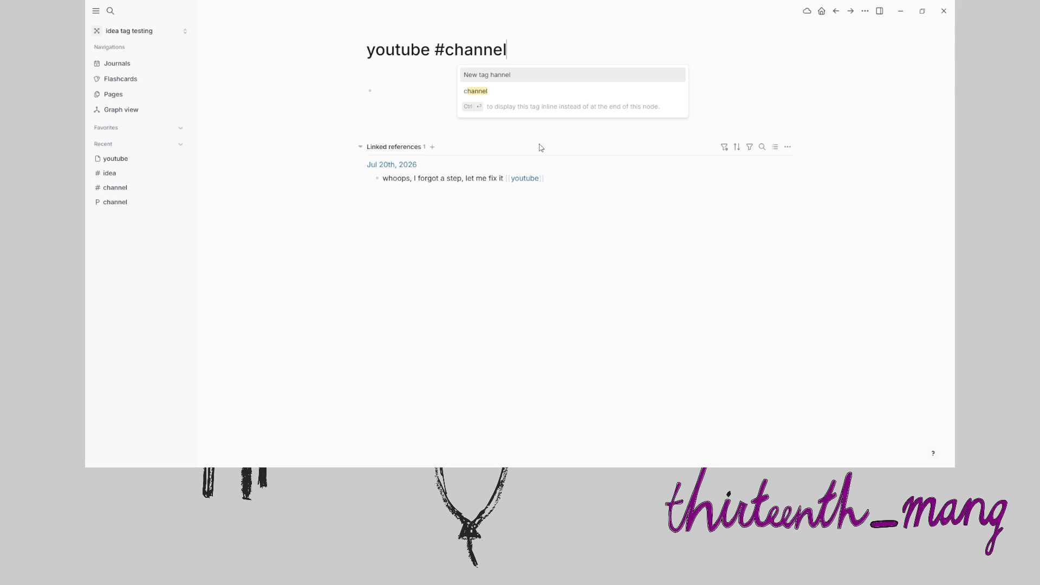
key(Down)
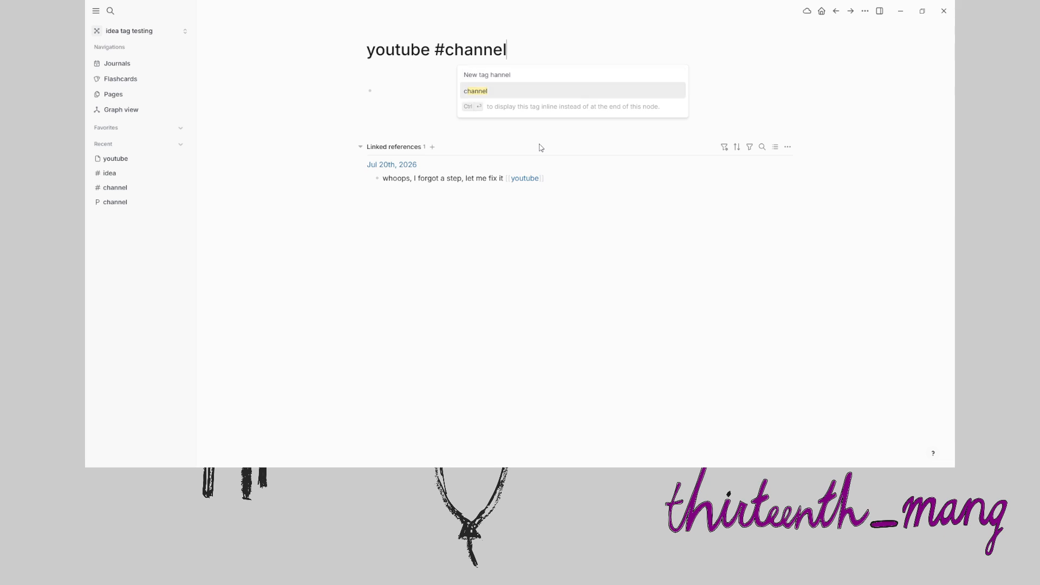
key(Return)
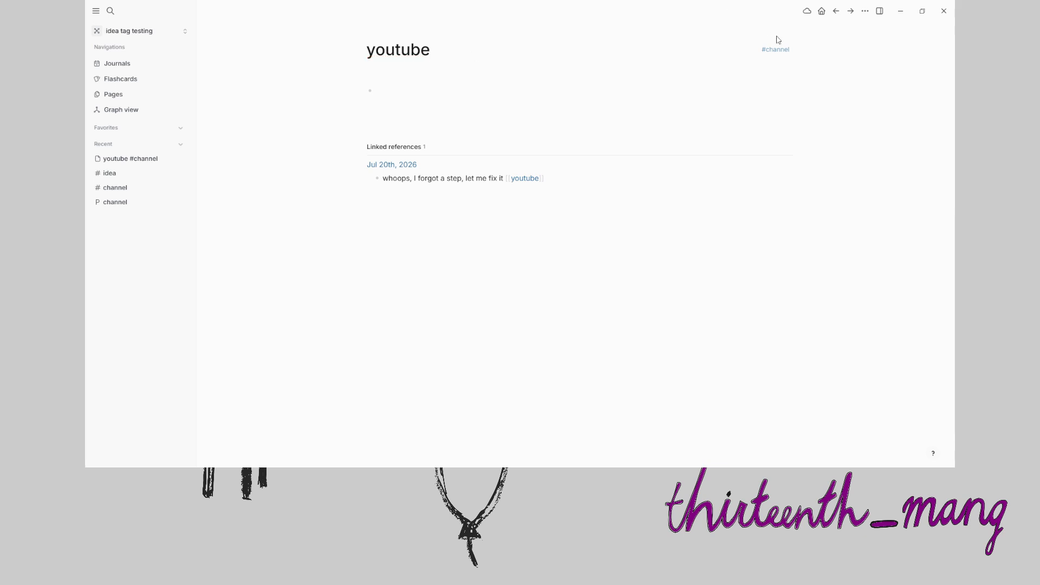
click(310, 74)
Step: Set the cool new idea block's channel to youtube in the journal and check the channel property's multiple values setting
click(129, 70)
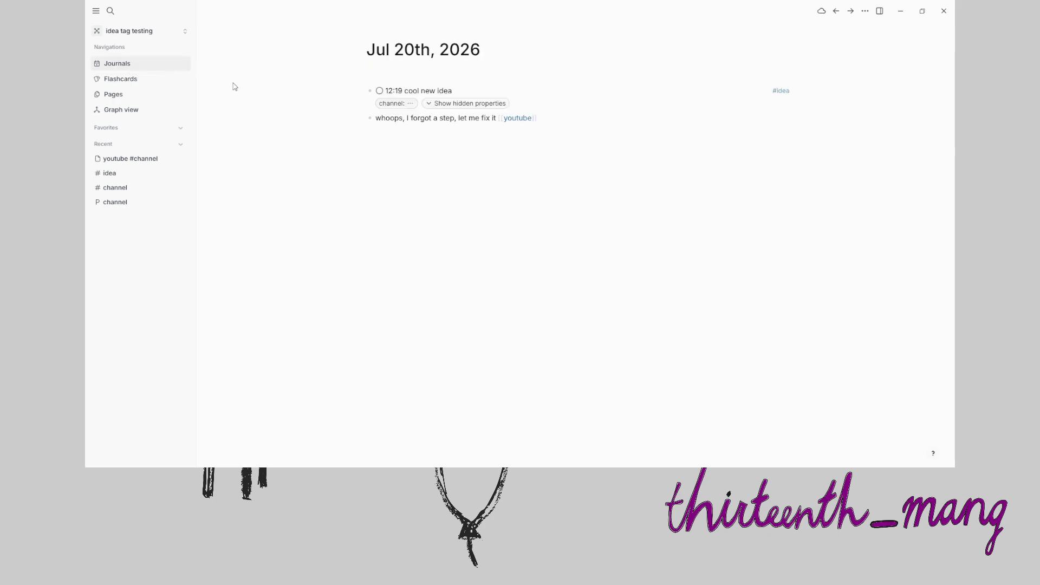
click(411, 104)
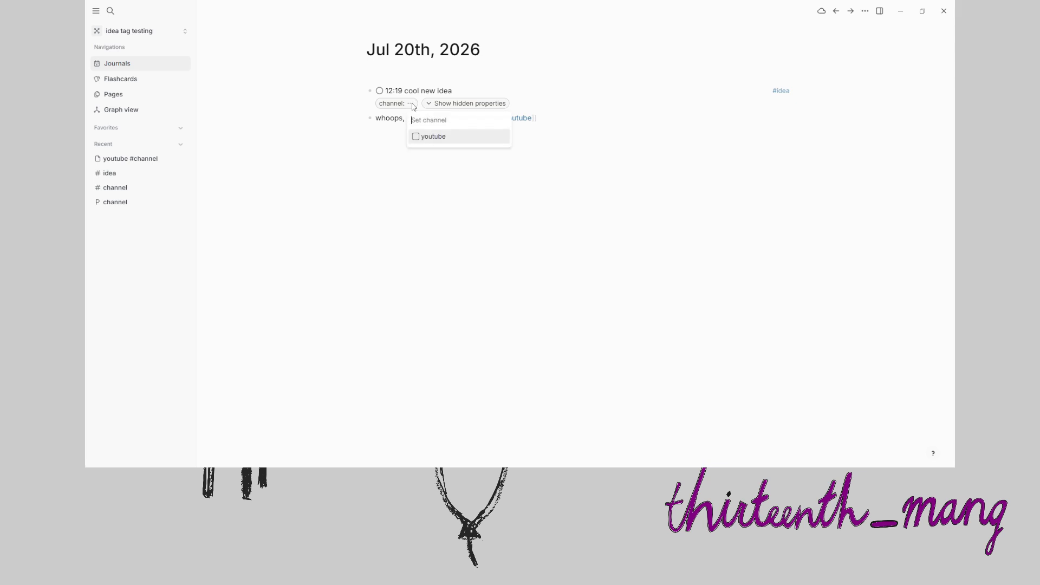
click(416, 137)
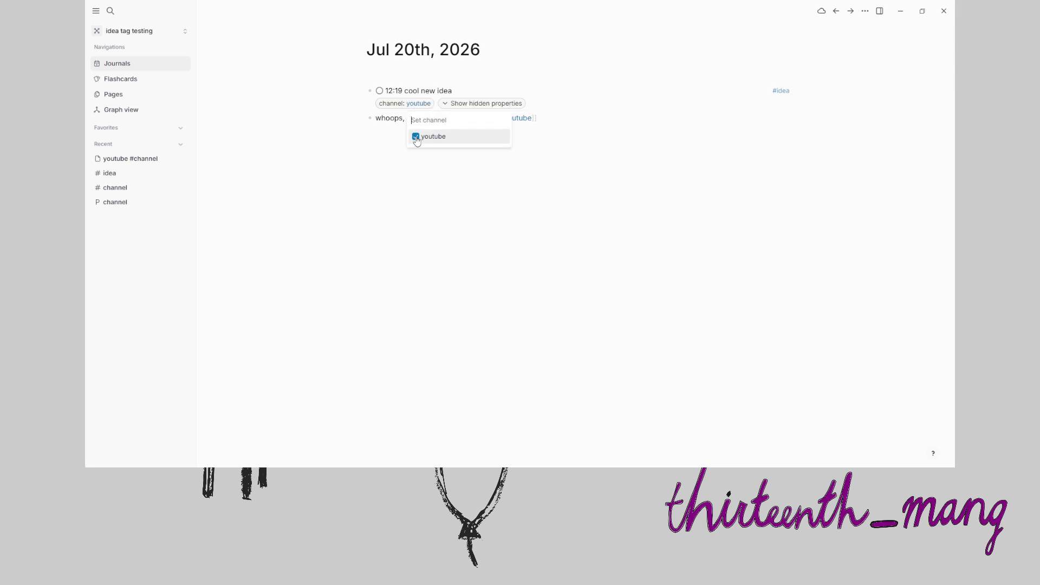
click(391, 103)
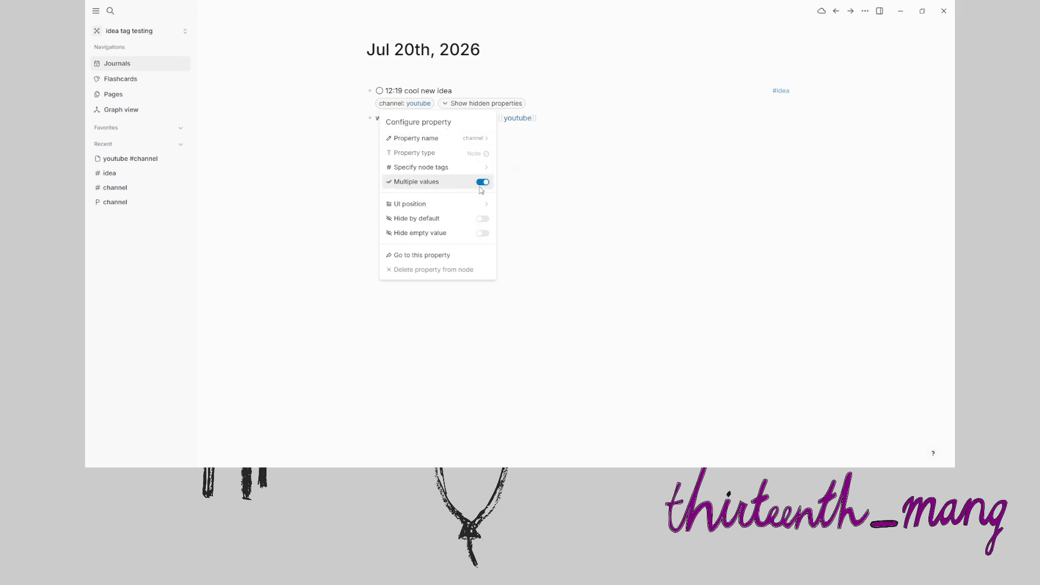
click(306, 133)
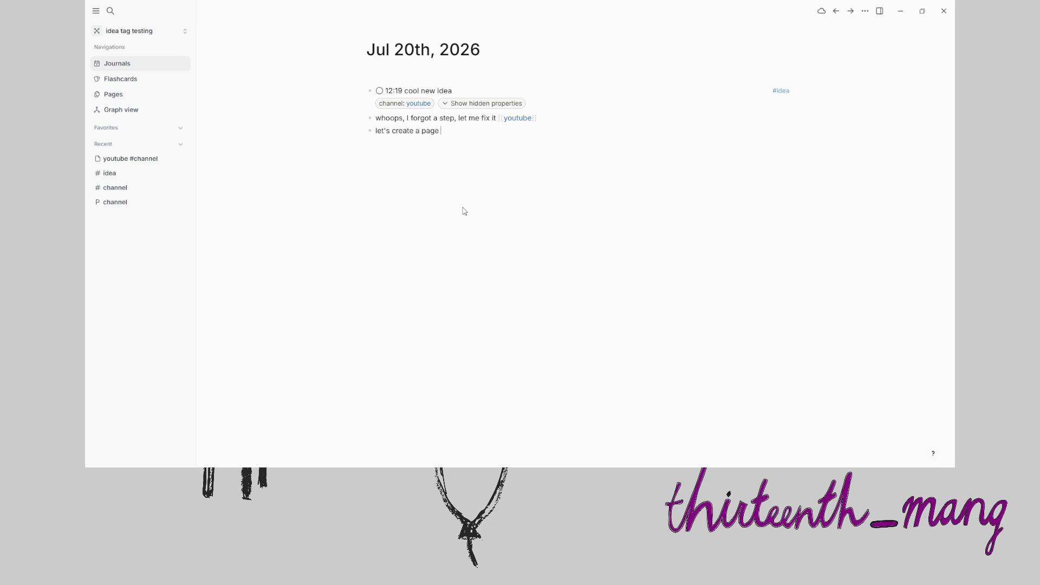
Step: Add a journal block reading "let's create a page for" with a link to a new reddit page, and open that page
text([[reddit)
key(Escape)
click(470, 131)
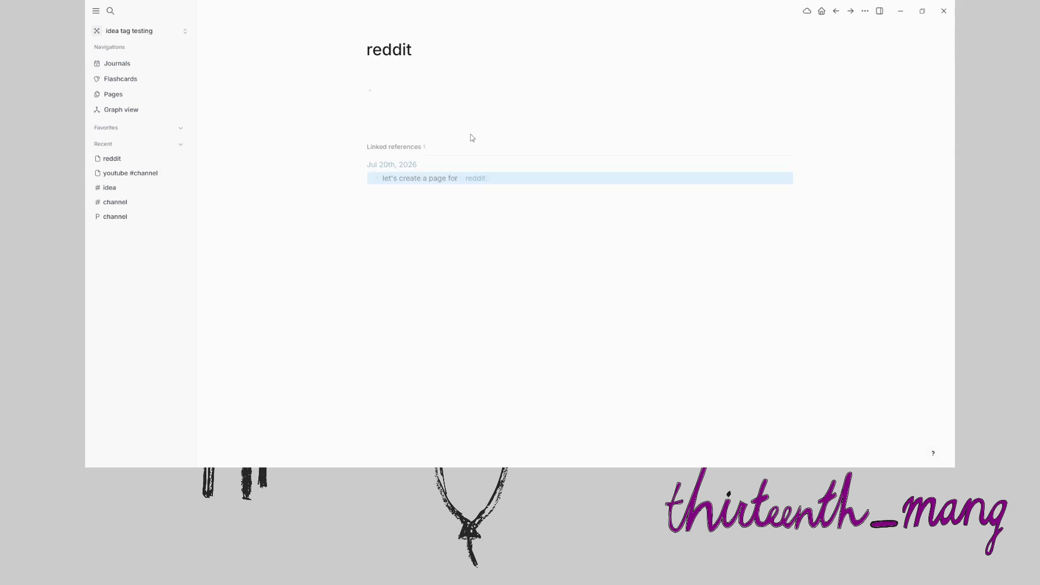
Step: Tag the reddit page with channel
click(441, 54)
text(#channel)
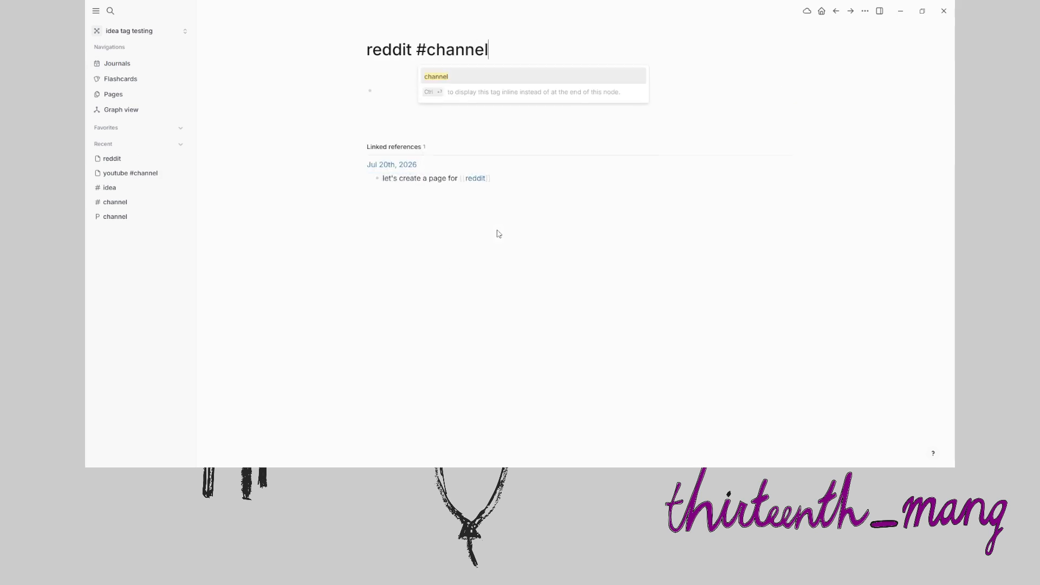
key(Return)
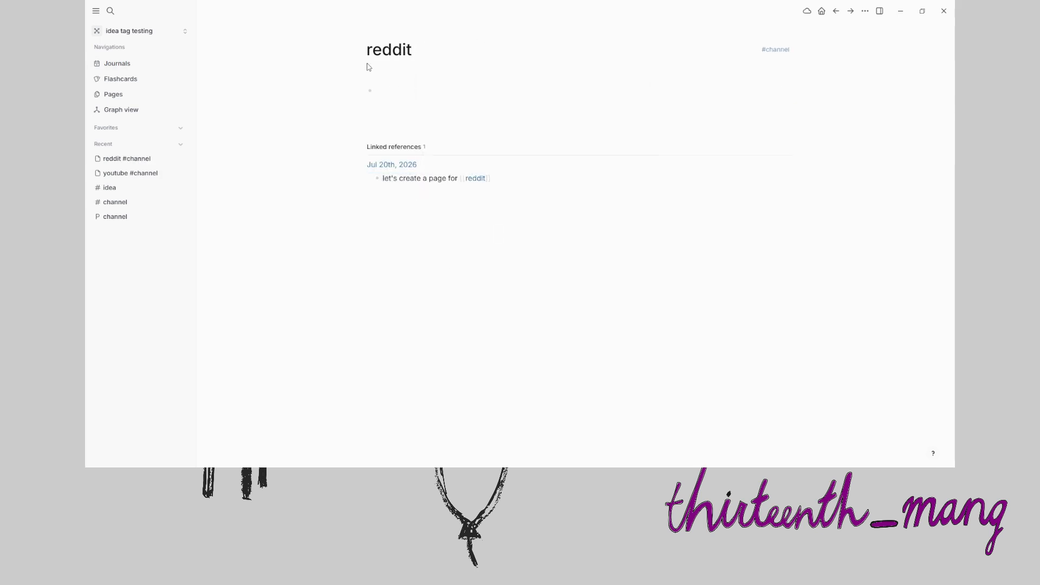
key(Escape)
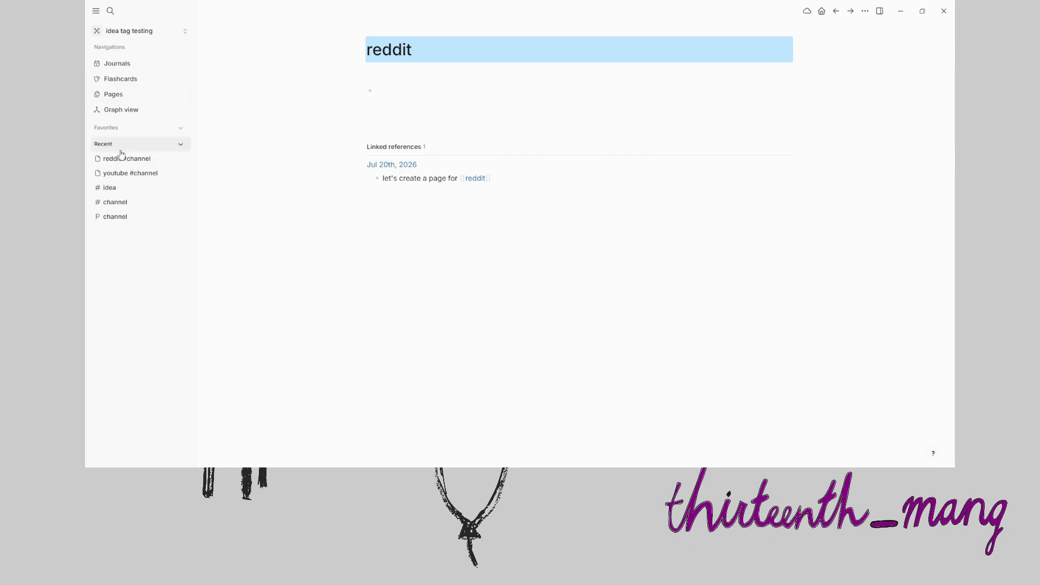
Step: Add reddit as a second channel on the cool new idea block in the journal
click(116, 63)
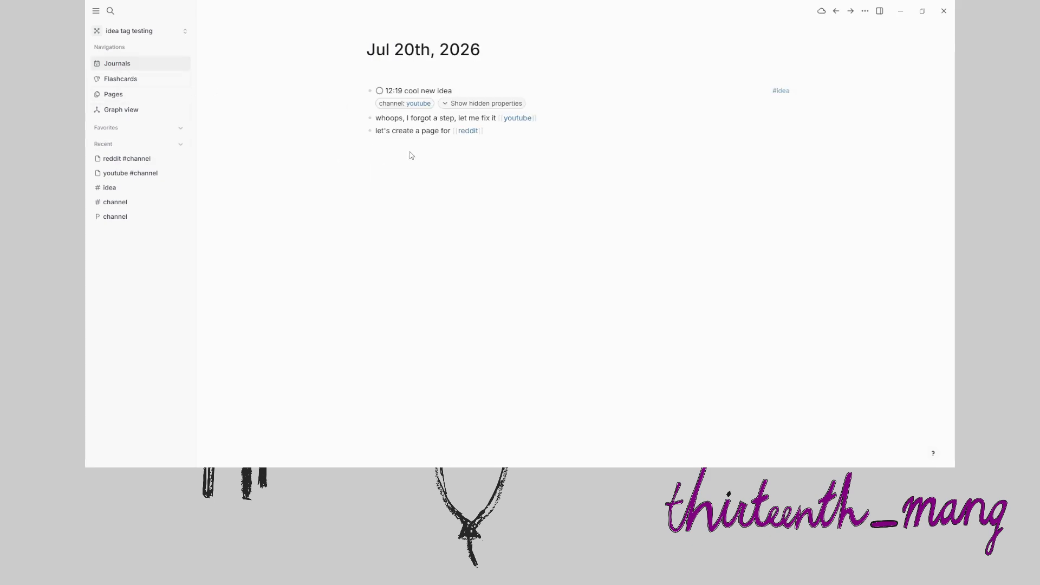
click(426, 104)
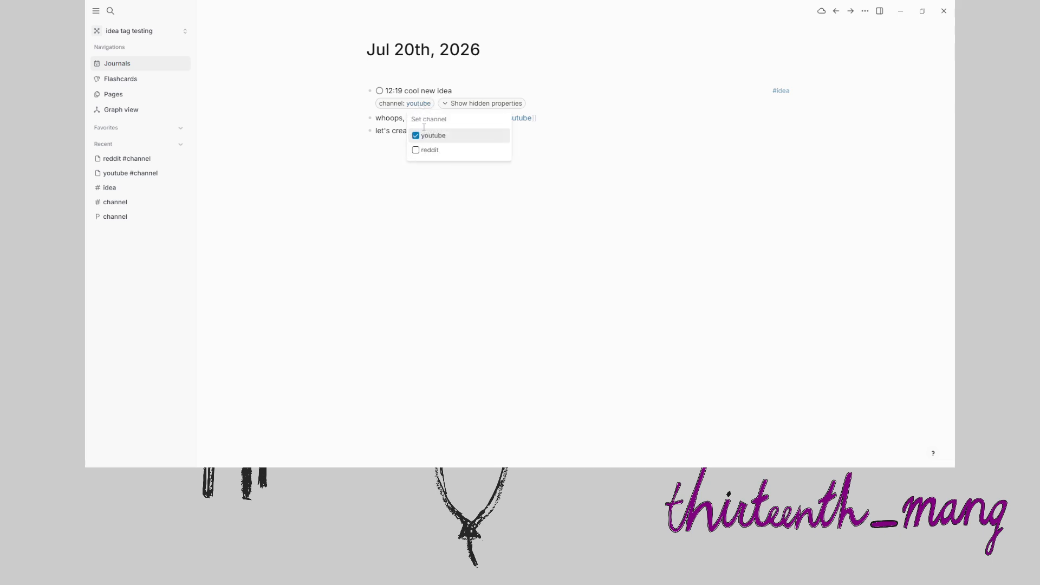
click(416, 151)
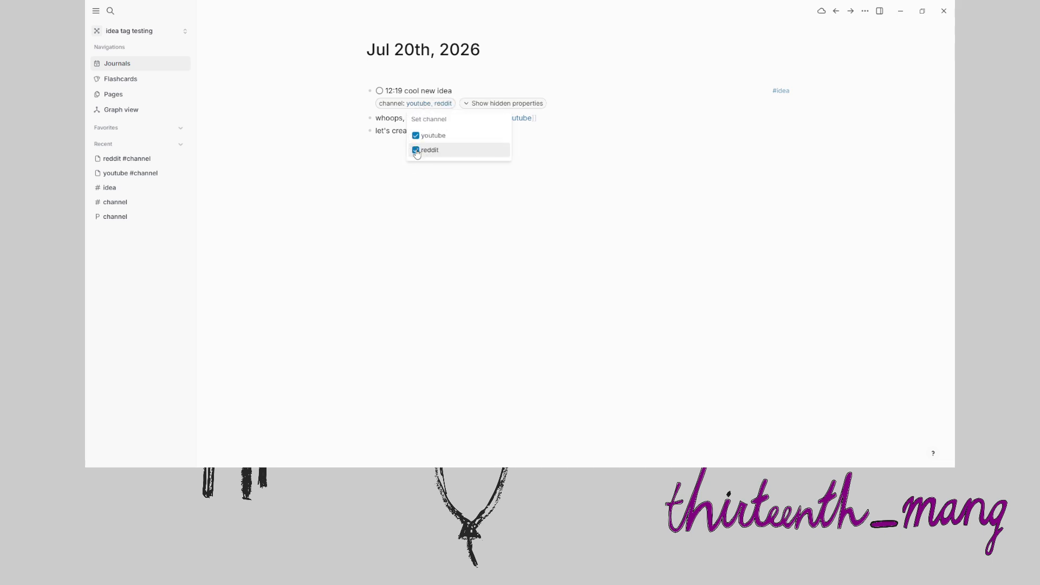
click(343, 93)
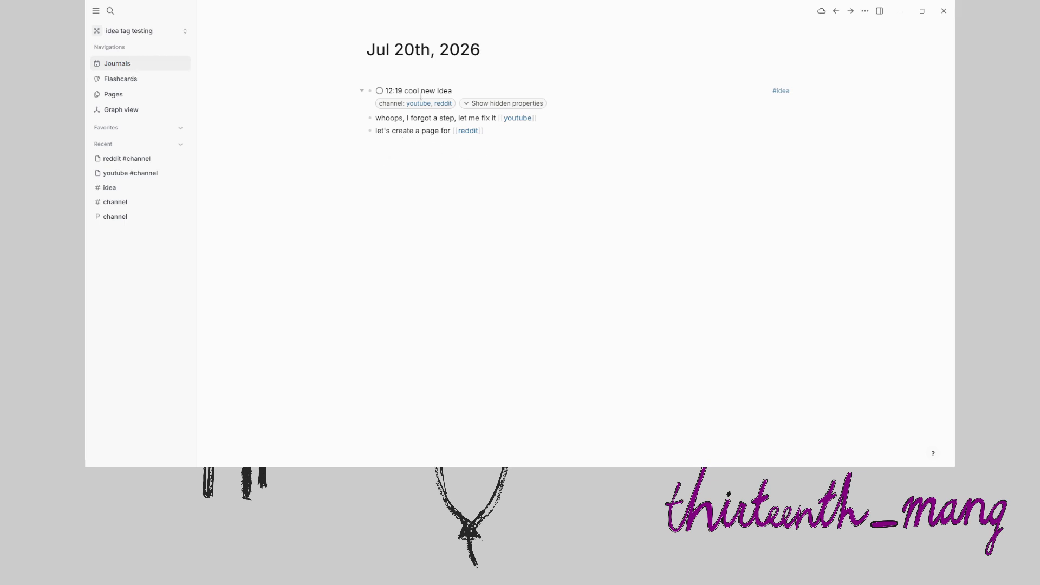
Step: Open the reddit page from its journal link, switch its linked references to Table View, and look across the columns
click(469, 131)
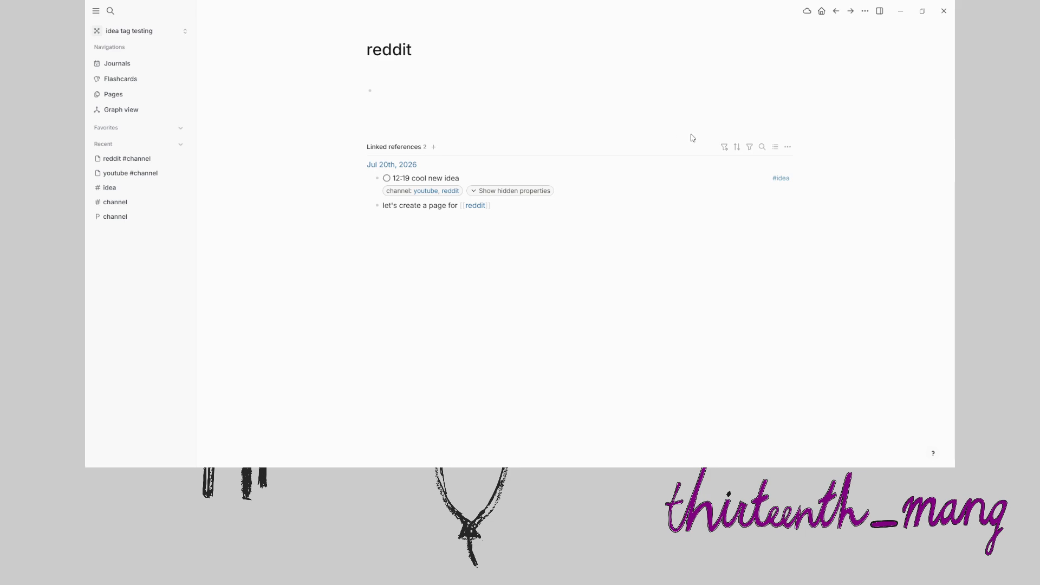
click(776, 151)
click(776, 152)
click(776, 151)
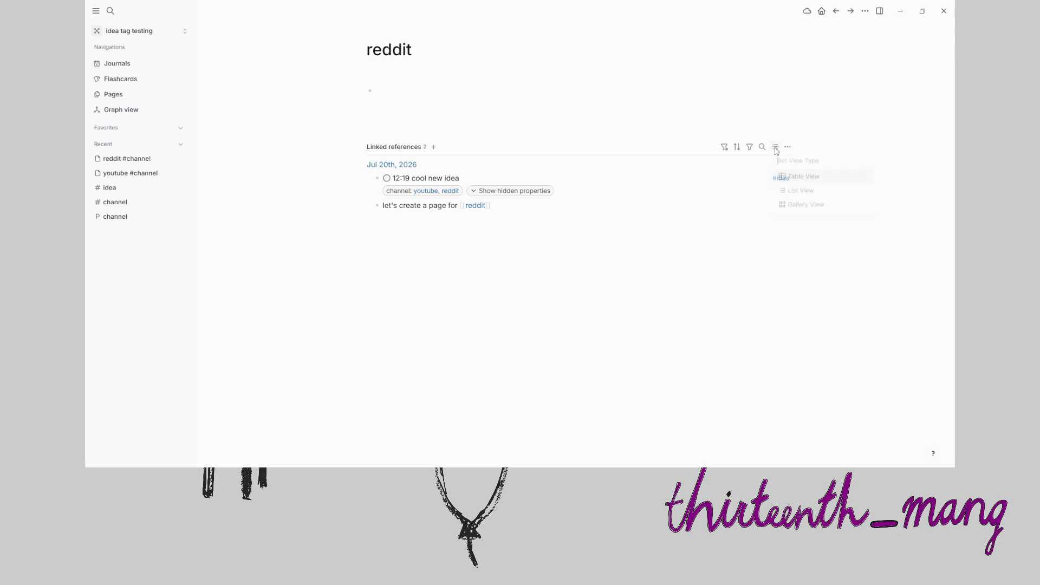
click(797, 182)
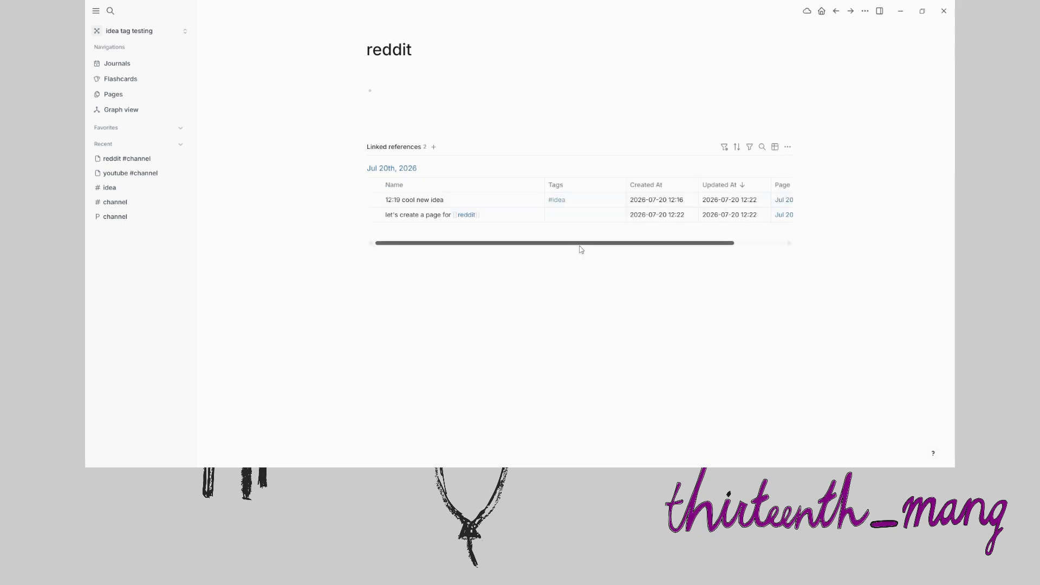
drag(582, 249, 492, 246)
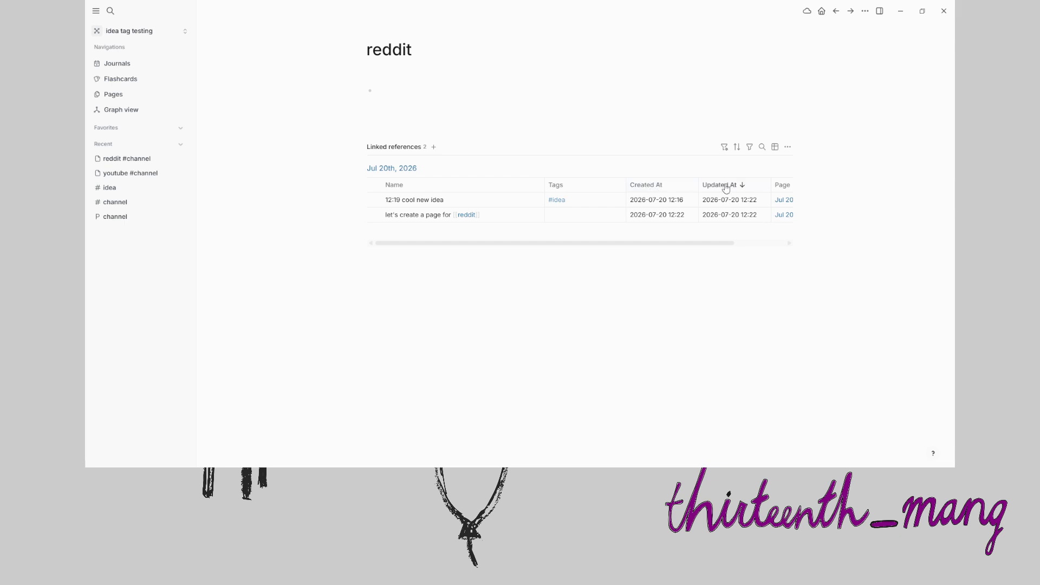
drag(661, 246, 569, 255)
Step: Open the idea tag's page, choose Table View for its tagged blocks, and collapse the tag properties section
click(558, 200)
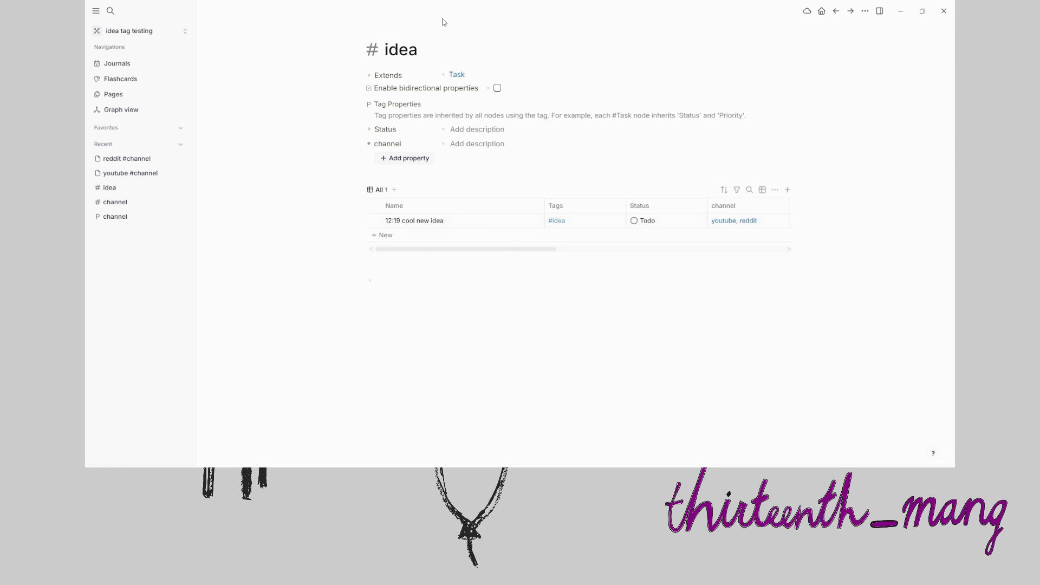
click(762, 190)
click(780, 221)
click(356, 46)
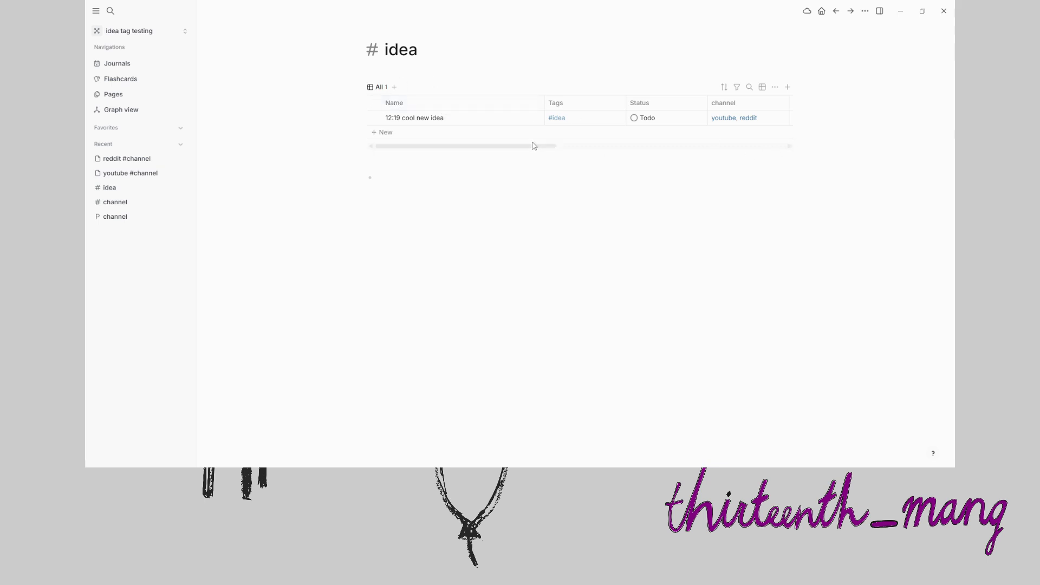
Step: Examine the columns of the idea tag's table and the options available for the Status column
mouse_move(534, 147)
mouse_down()
mouse_move(722, 162)
mouse_move(536, 165)
mouse_up()
click(649, 108)
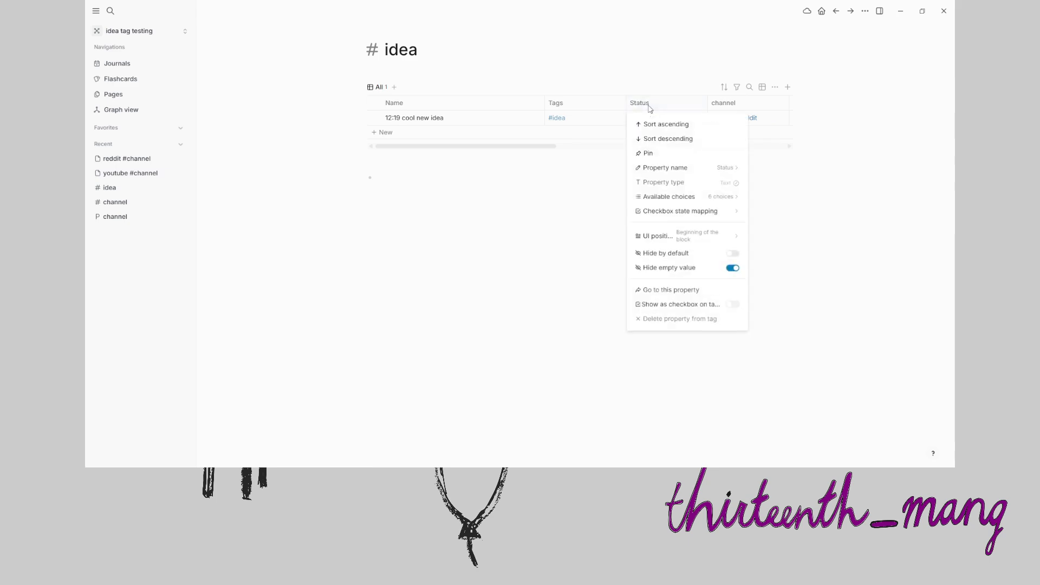
drag(552, 146, 274, 144)
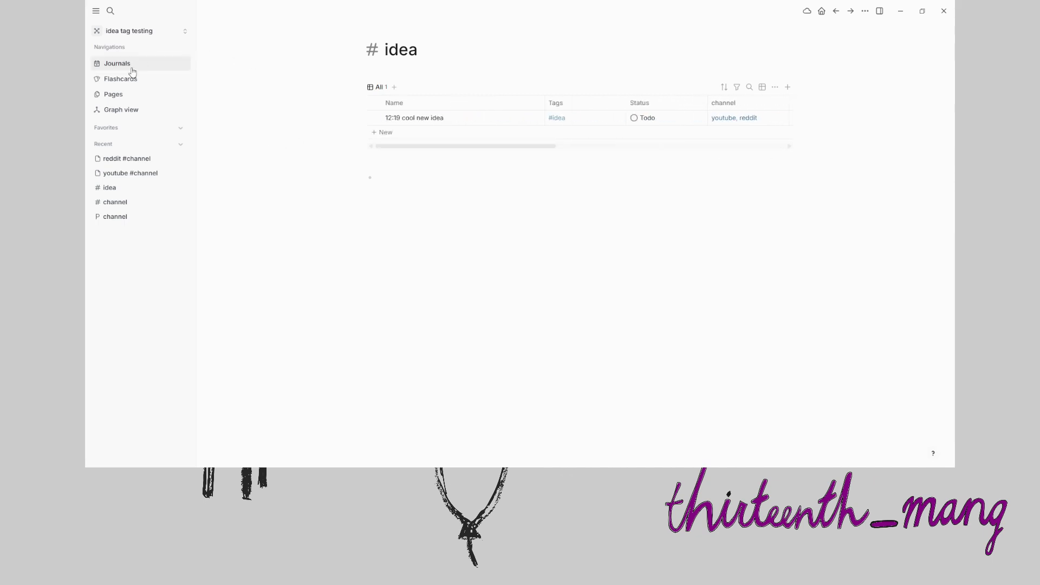